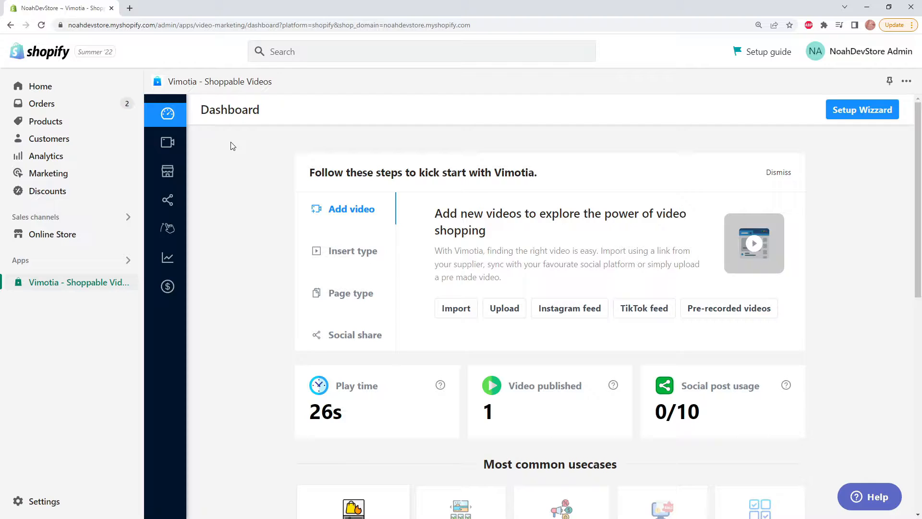
Open the online store's home page, play the published video in its pop-up player, and close the player
click(128, 234)
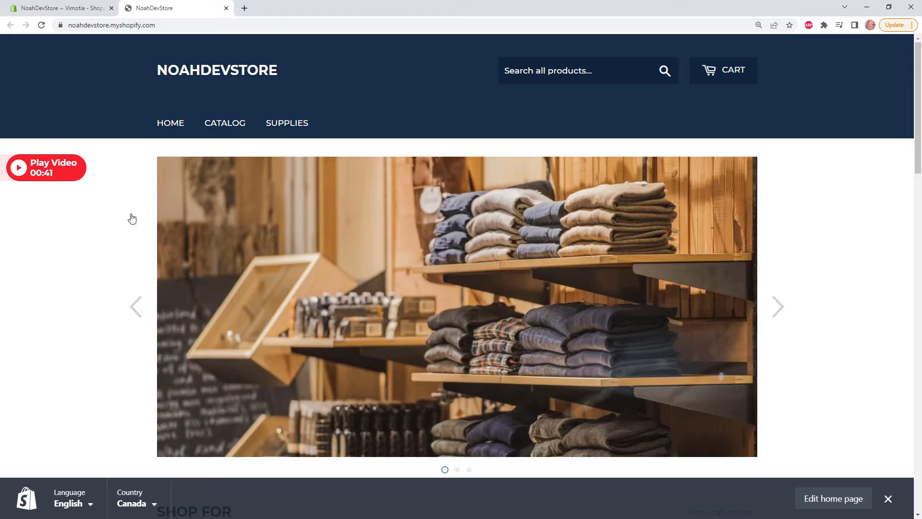
click(67, 176)
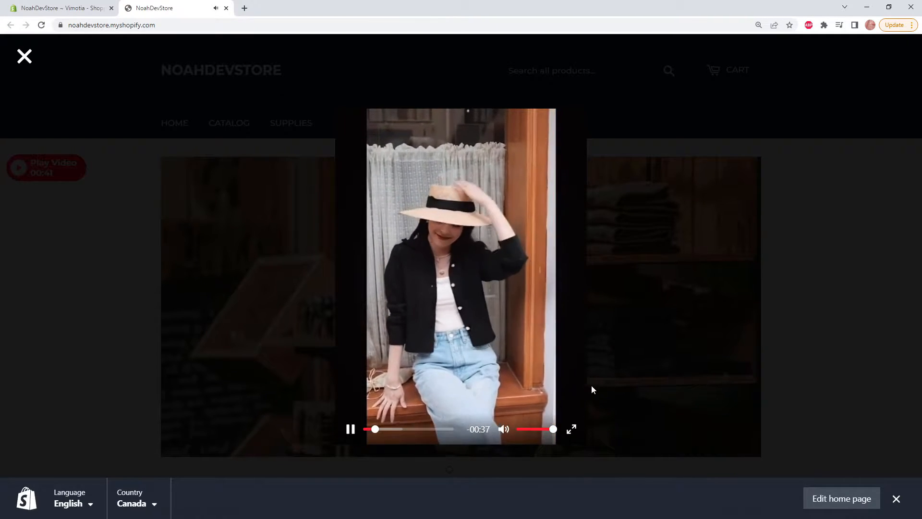
click(581, 246)
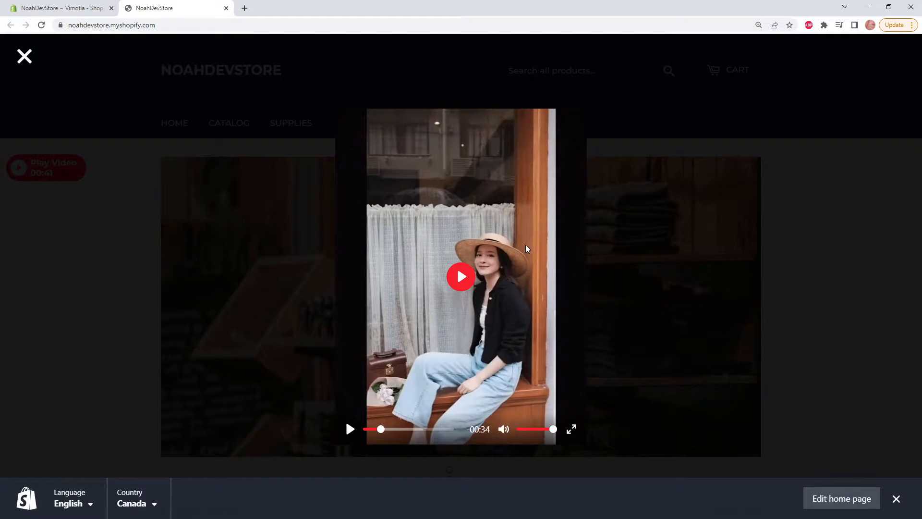
click(332, 145)
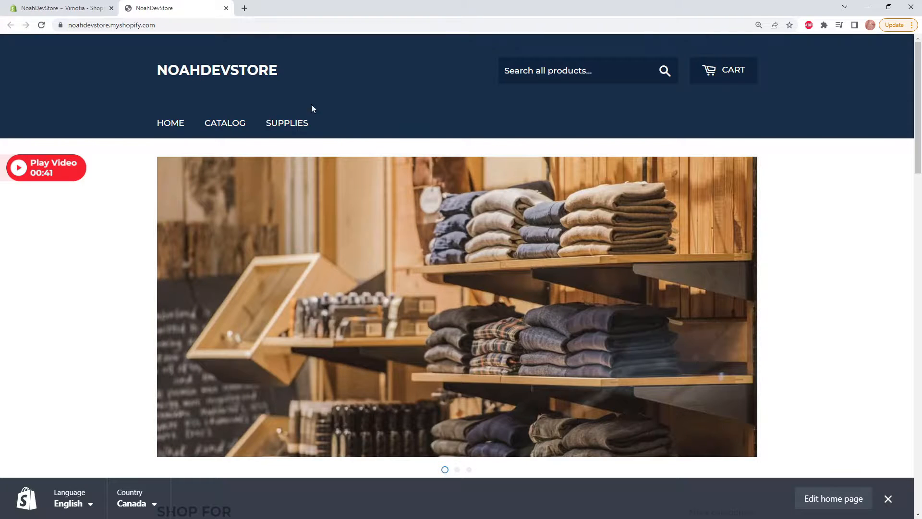
Return to the Vimotia app and open the uploaded video sun_hat.mp4 for editing
click(71, 9)
mouse_move(182, 151)
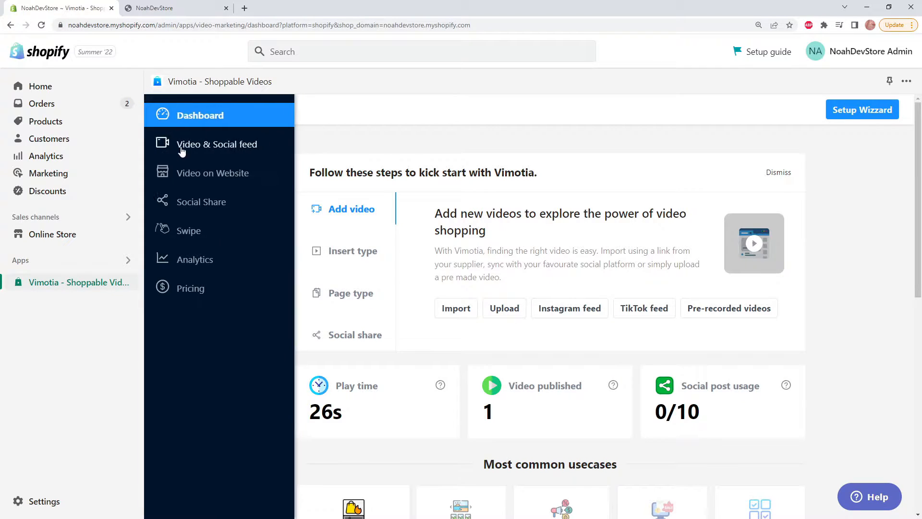
click(244, 150)
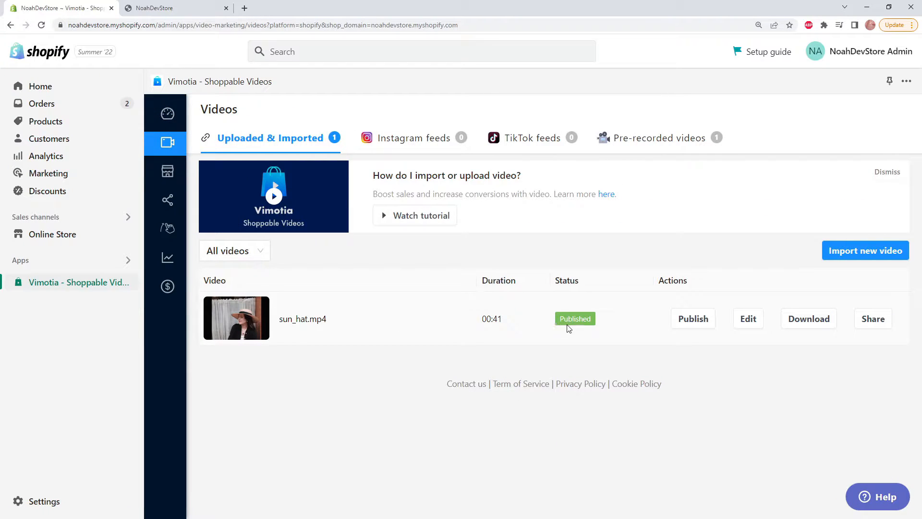
click(749, 328)
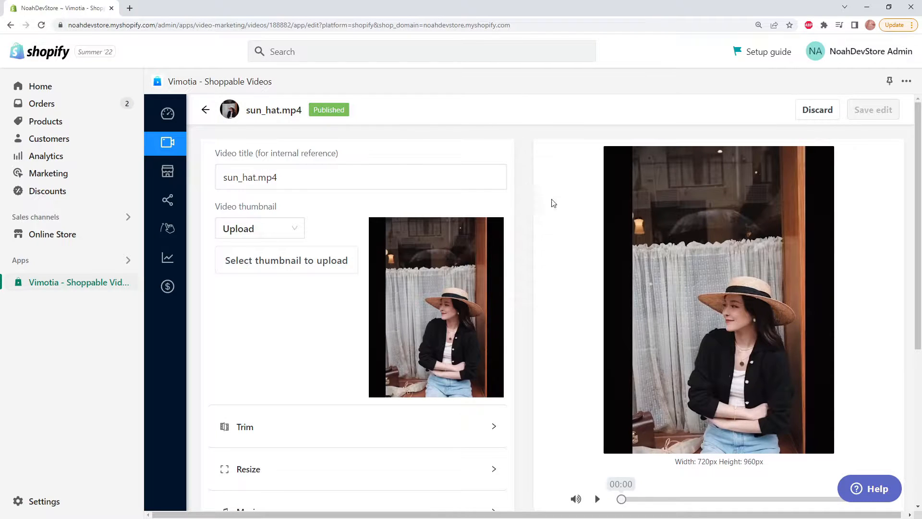
Preview the first few seconds of the video and rewind it to the start
click(598, 500)
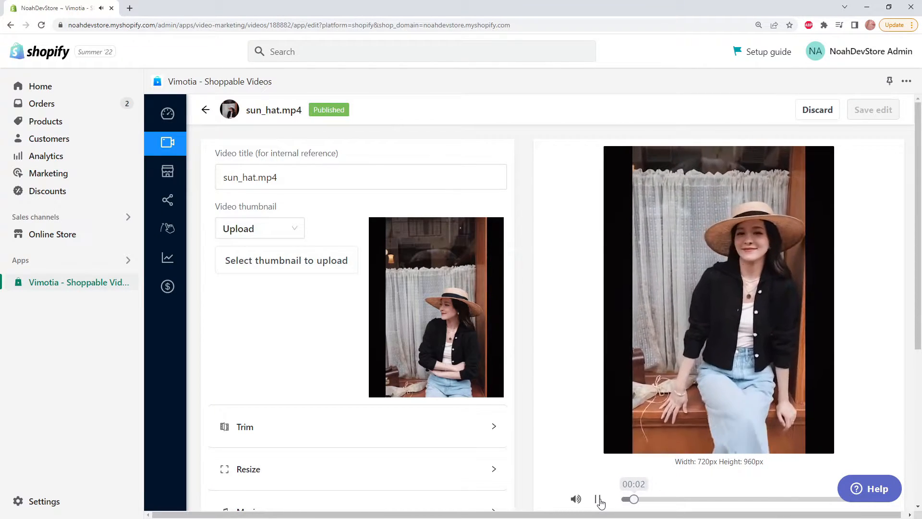
click(598, 500)
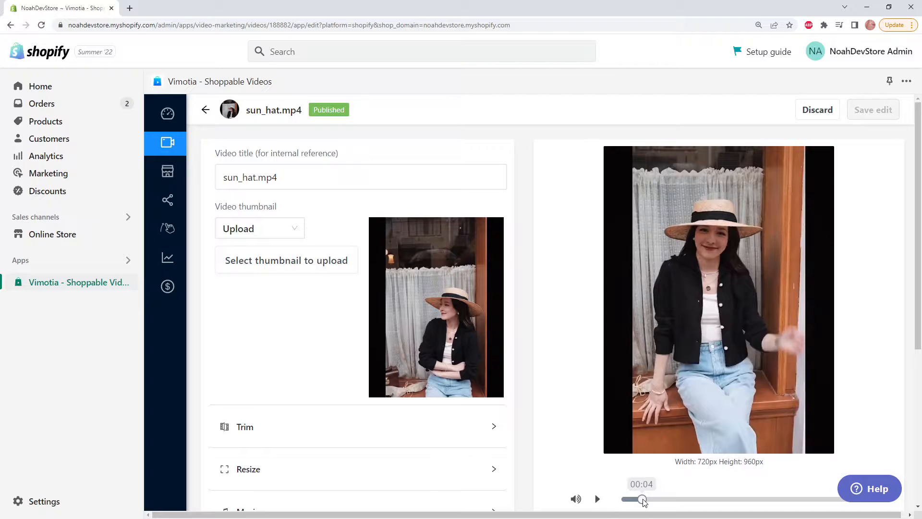
drag(643, 501, 623, 499)
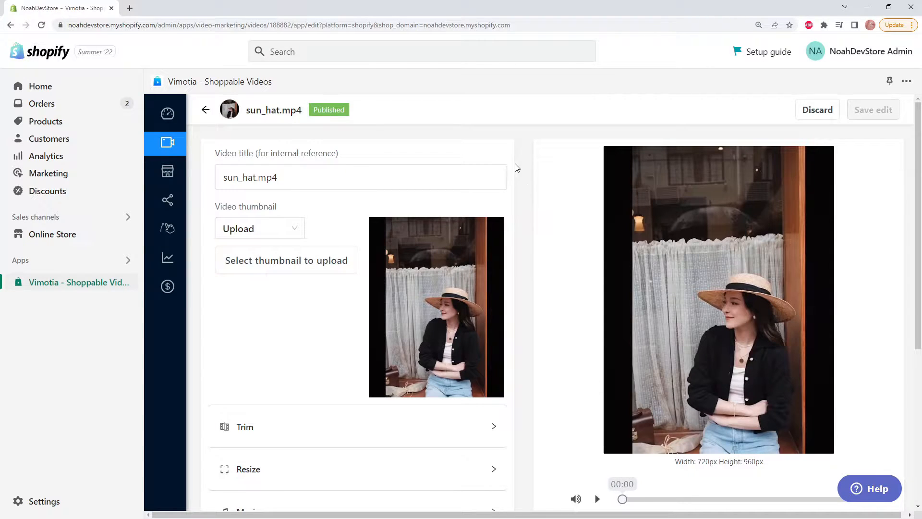
Change the video's internal title to "Sun Hat"
click(326, 177)
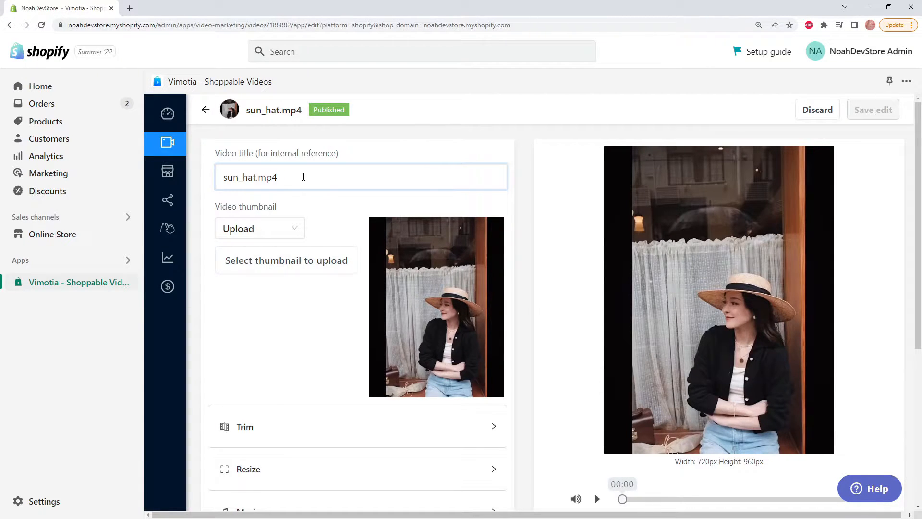
drag(303, 177, 213, 178)
text(Sun Hat)
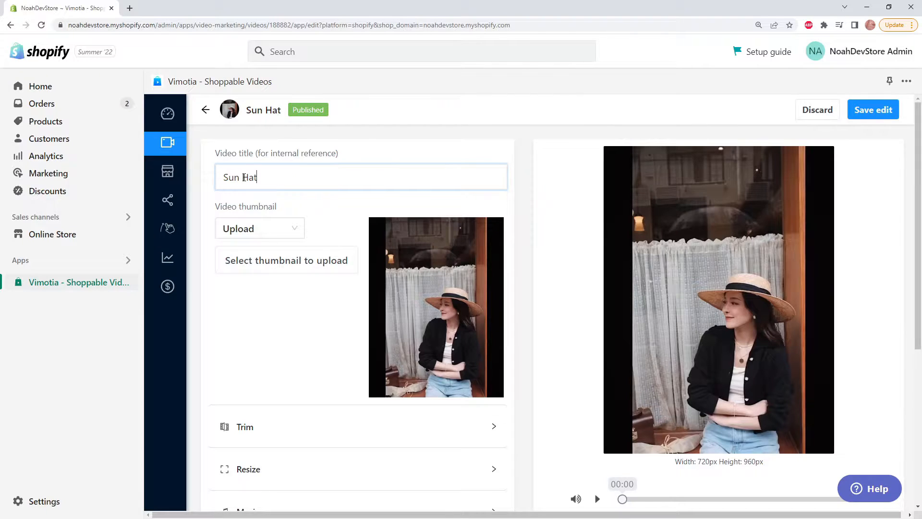
click(398, 152)
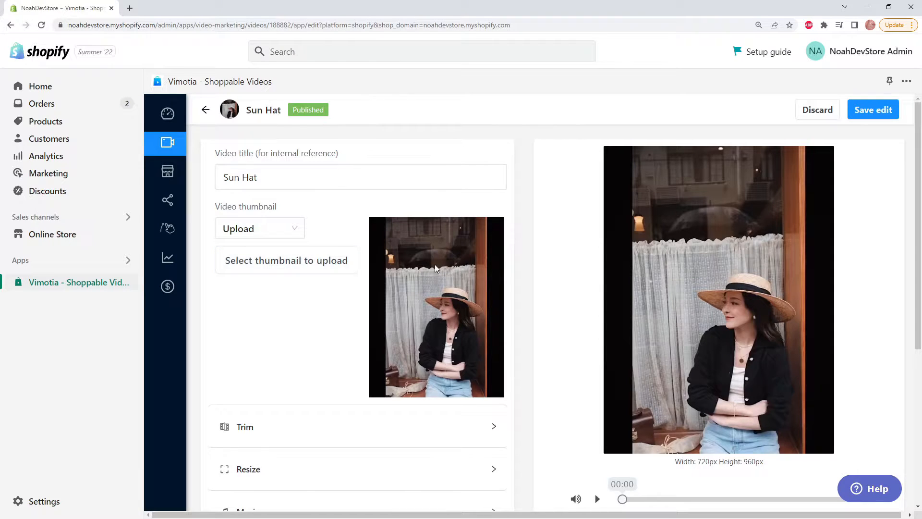
Set the video thumbnail to be taken from a time point at 3 seconds
click(298, 229)
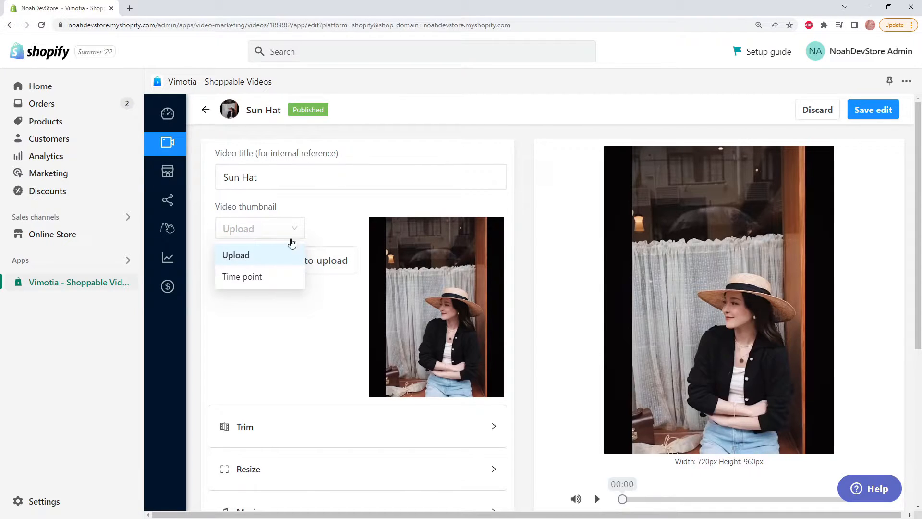
click(281, 283)
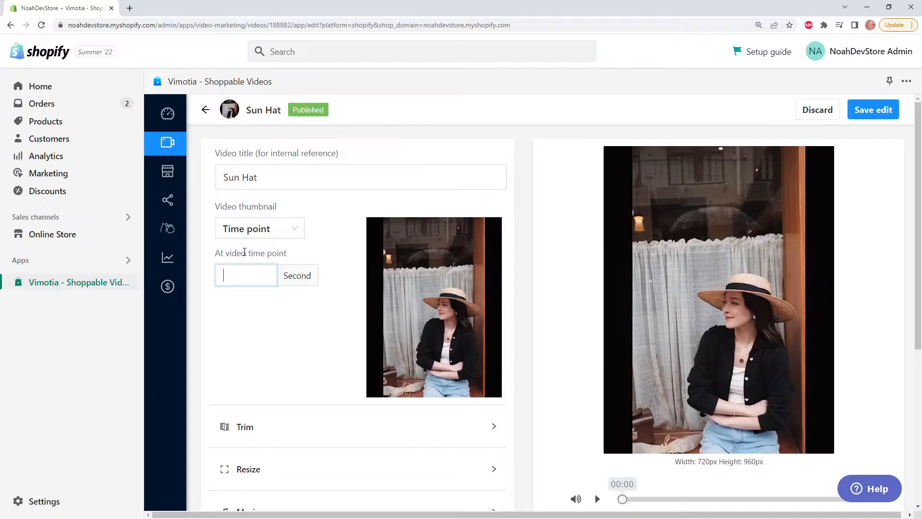
text(0)
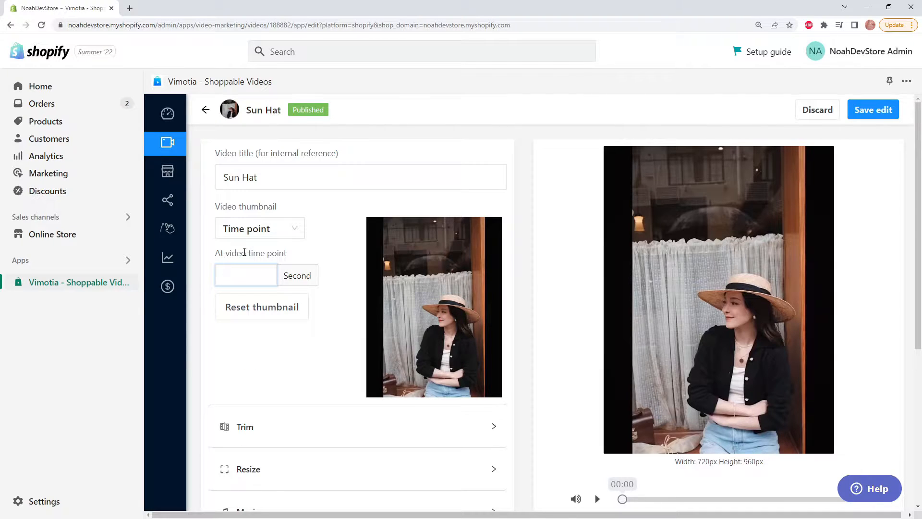
text(1)
key(BackSpace)
text(2)
key(BackSpace)
text(3)
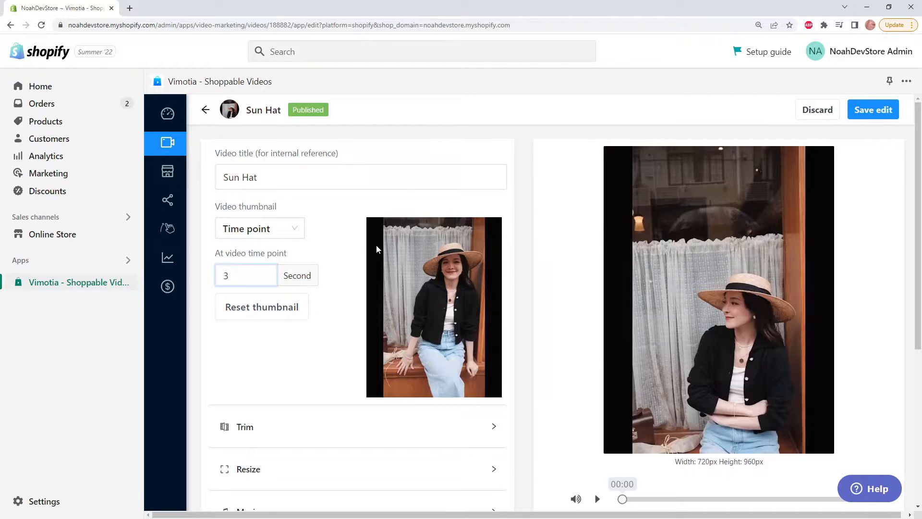
click(376, 245)
Trim the video to start at 3 seconds and end at 13 seconds, and collapse the trim settings
scroll(470, 255, down, 4)
click(332, 236)
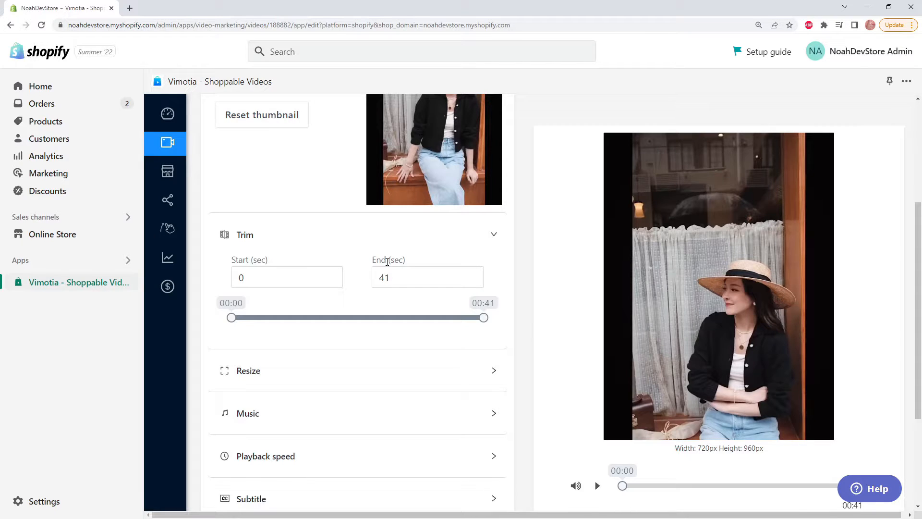
drag(231, 318, 252, 317)
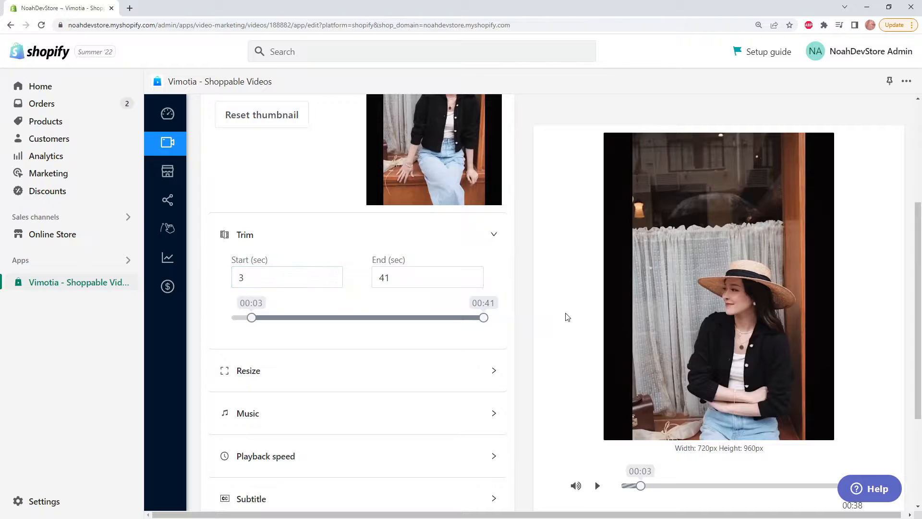
drag(484, 318, 309, 318)
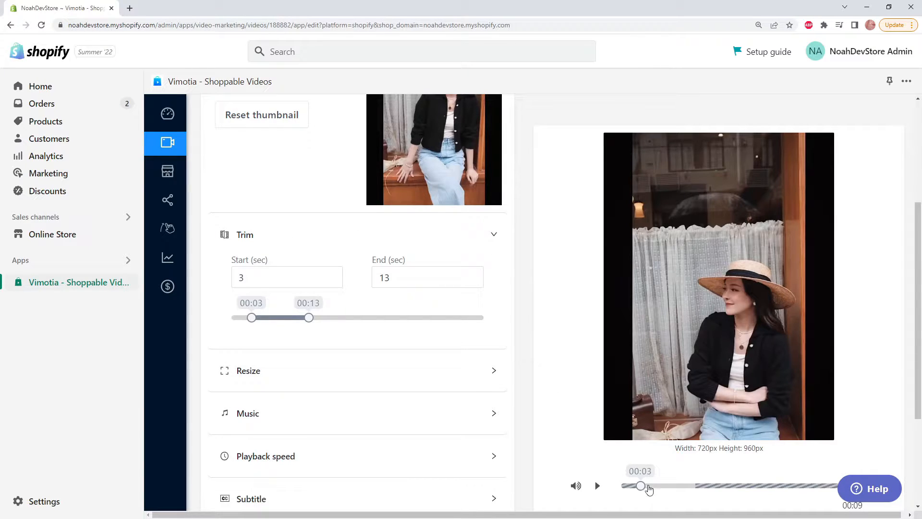
click(493, 236)
Try the 1:1 resize format with the crop set to Fill, and return the crop to Fit
click(326, 290)
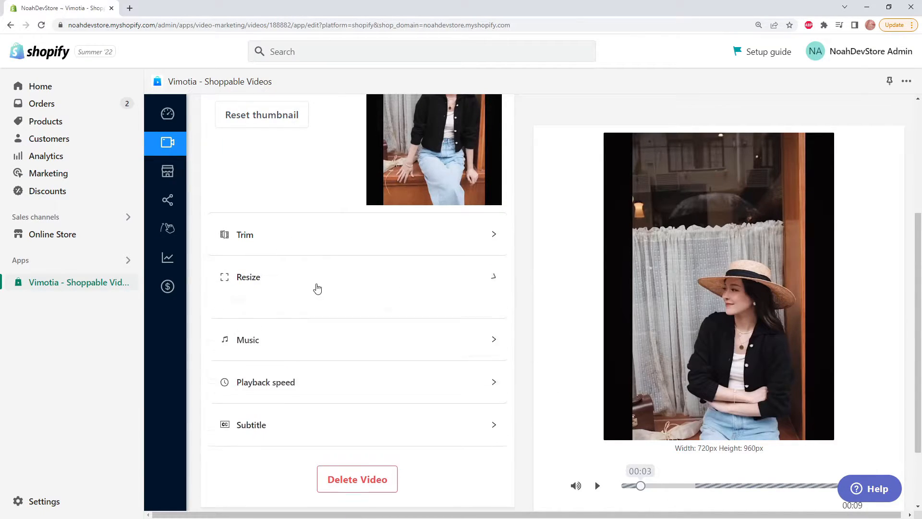
scroll(431, 265, down, 2)
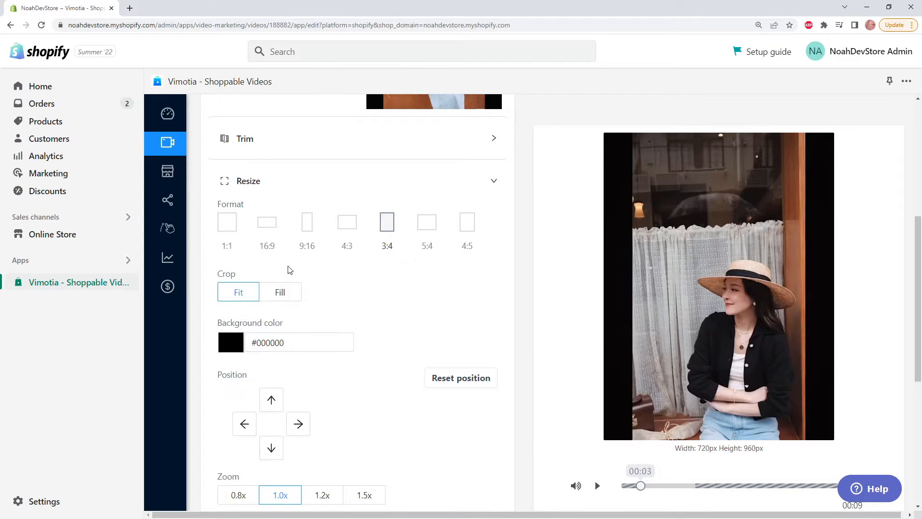
click(233, 247)
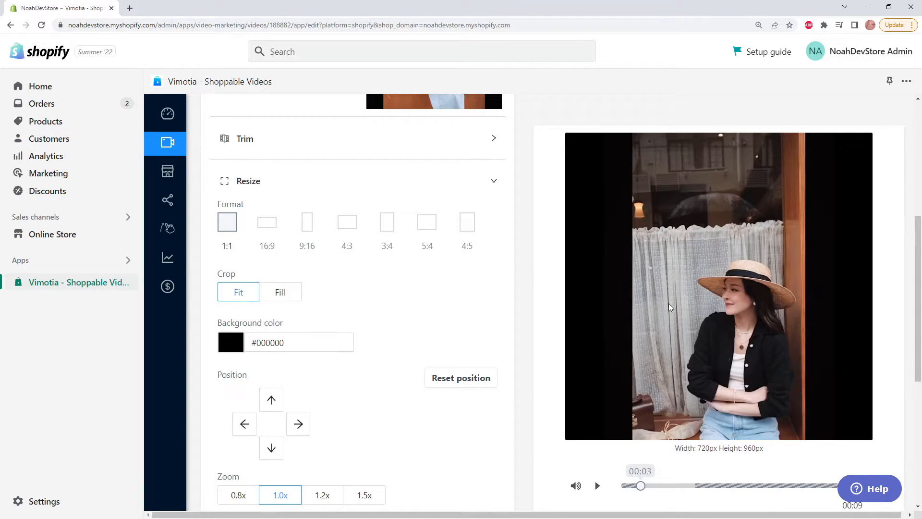
click(287, 294)
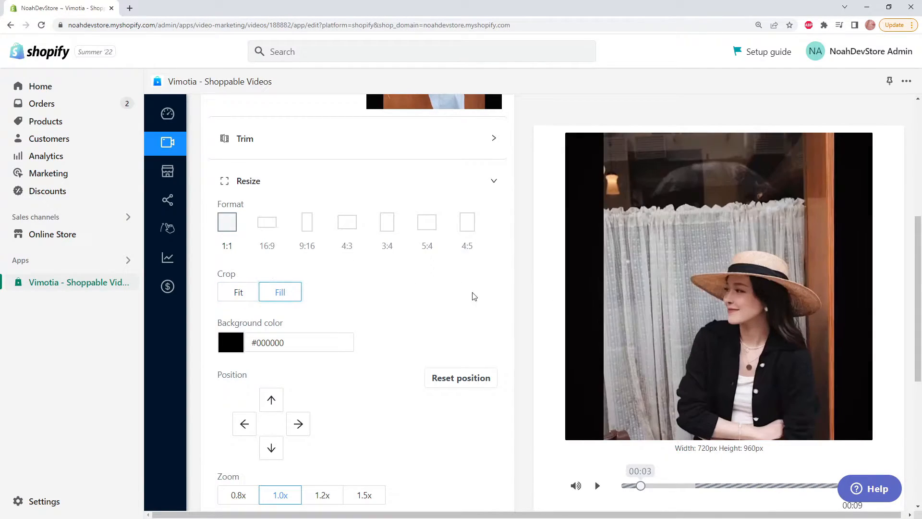
click(242, 294)
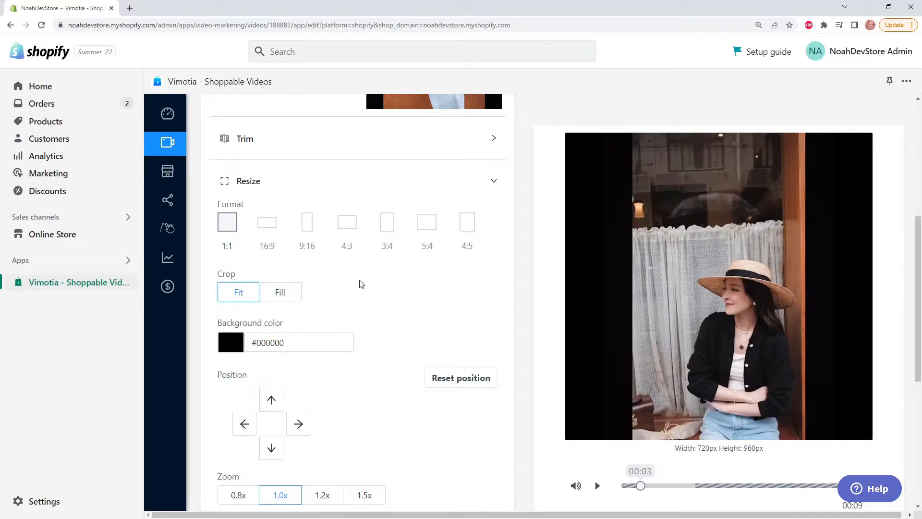
Try the 9:16, 4:3, 5:4 and 4:5 formats for the video, and set the format to 3:4
click(310, 243)
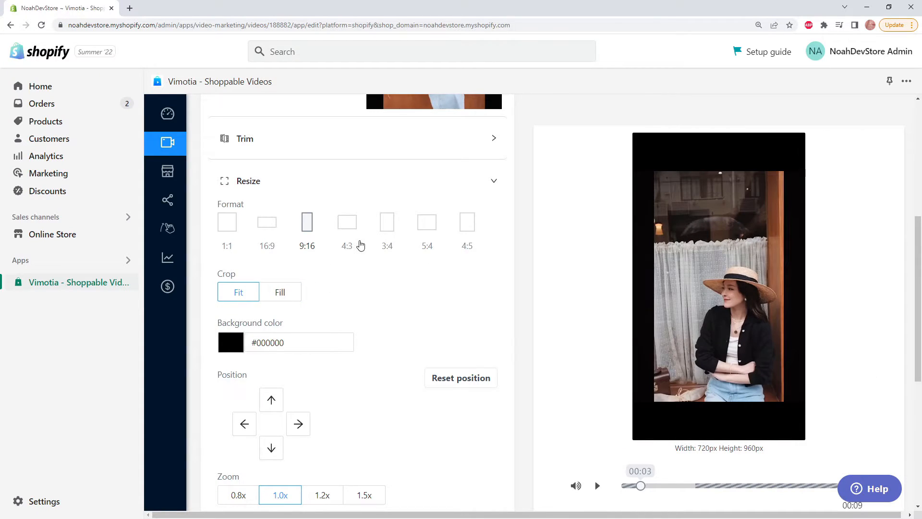
click(360, 243)
click(430, 245)
click(470, 243)
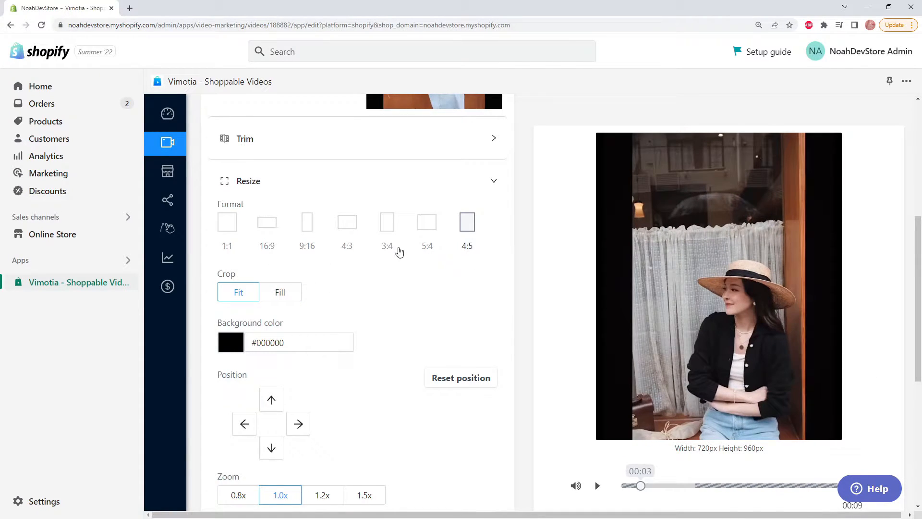
click(388, 247)
Examine the background colour picker in the resize settings and close it
scroll(288, 288, down, 1)
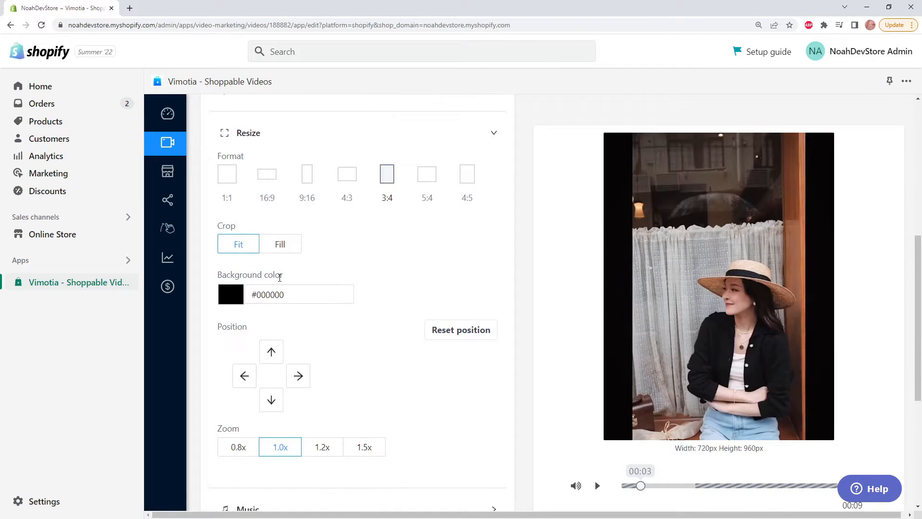
click(239, 294)
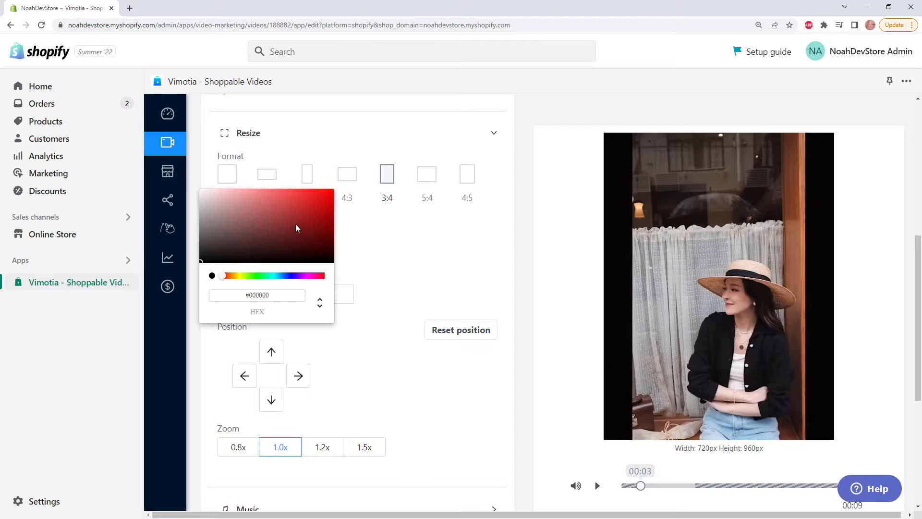
click(343, 245)
Try shifting the video upward and to the left within its frame, and reset its position
scroll(306, 280, down, 2)
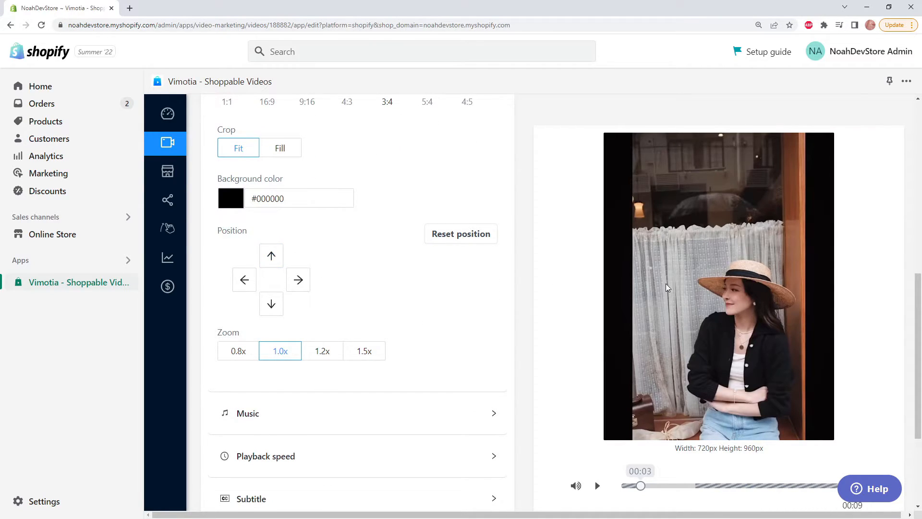
click(275, 252)
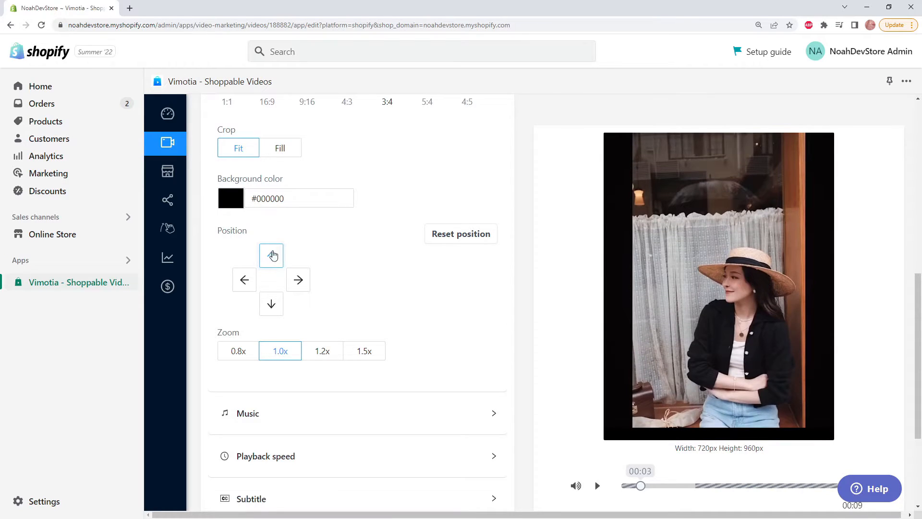
click(249, 283)
click(249, 282)
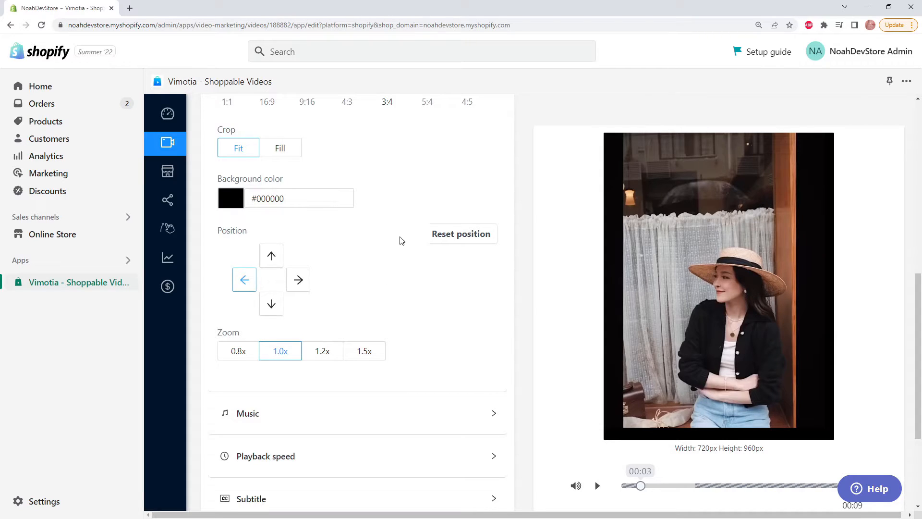
click(448, 252)
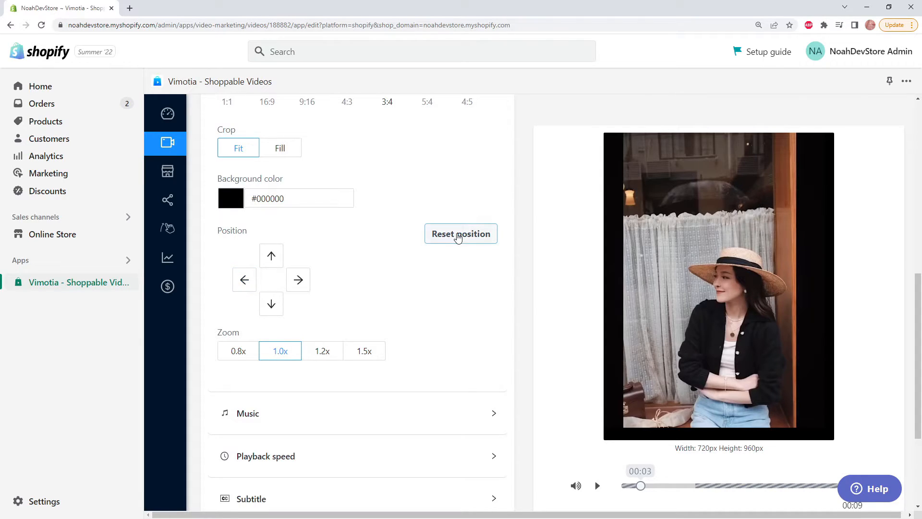
click(458, 239)
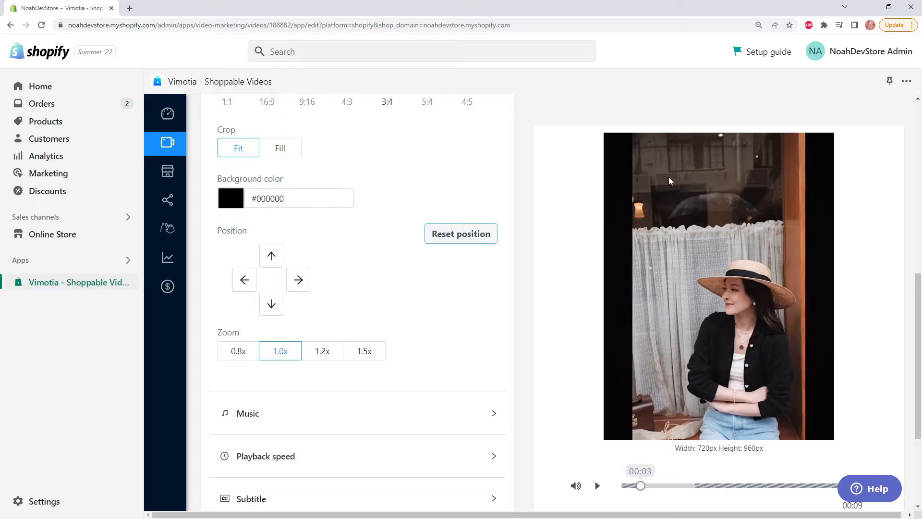
click(481, 196)
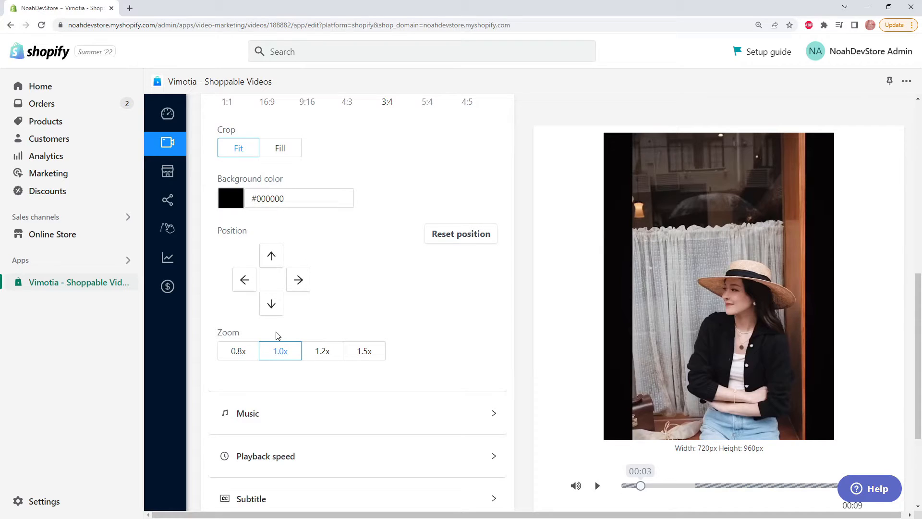
Try the 0.8x, 1.2x and 1.5x zoom levels for the video, and return the zoom to 1.0x
click(248, 356)
click(319, 356)
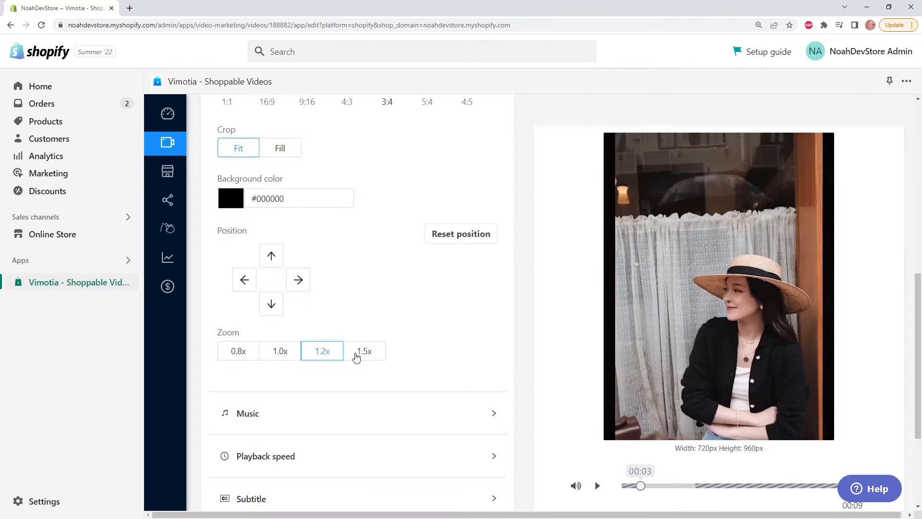
click(362, 358)
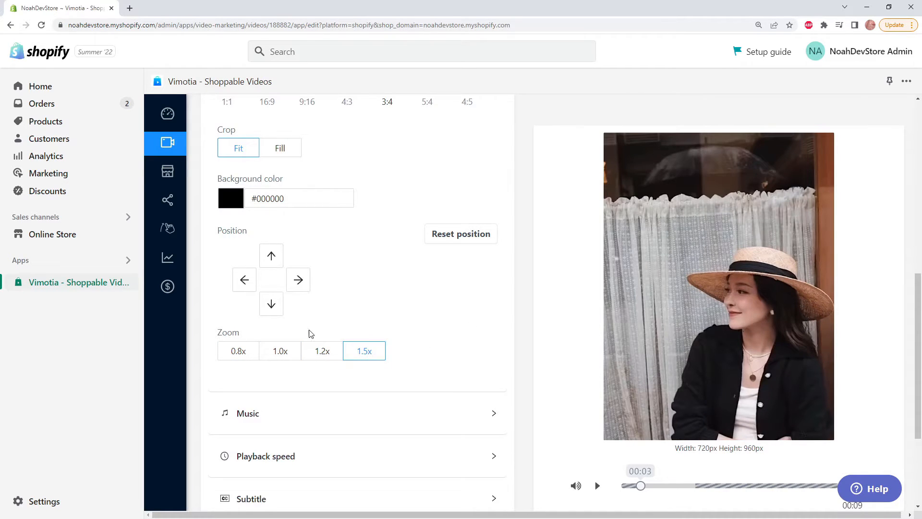
click(283, 355)
Try the mute, replace and overlay audio options in the music settings, and return to the original audio
scroll(396, 340, down, 1)
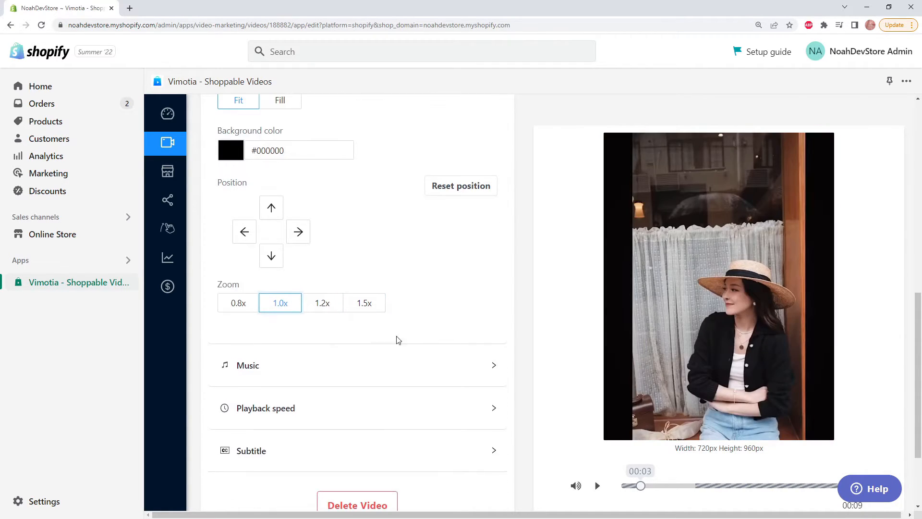
click(298, 364)
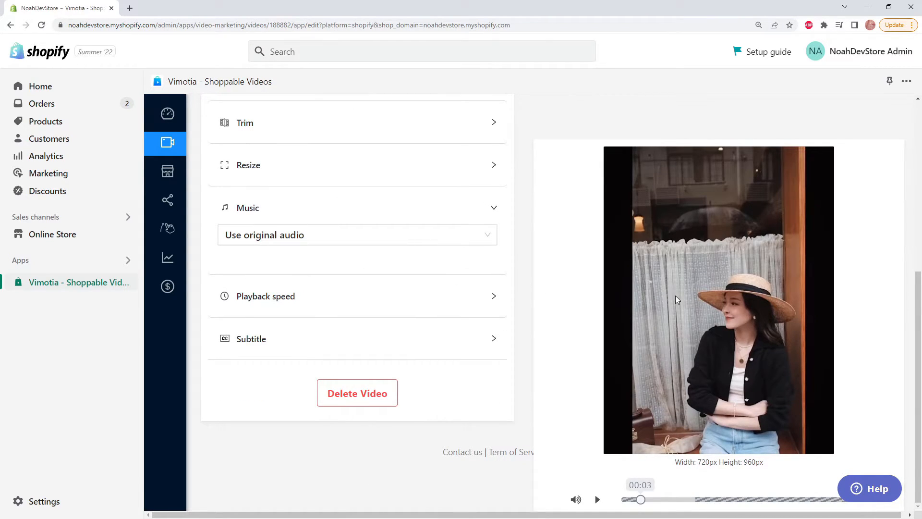
click(467, 238)
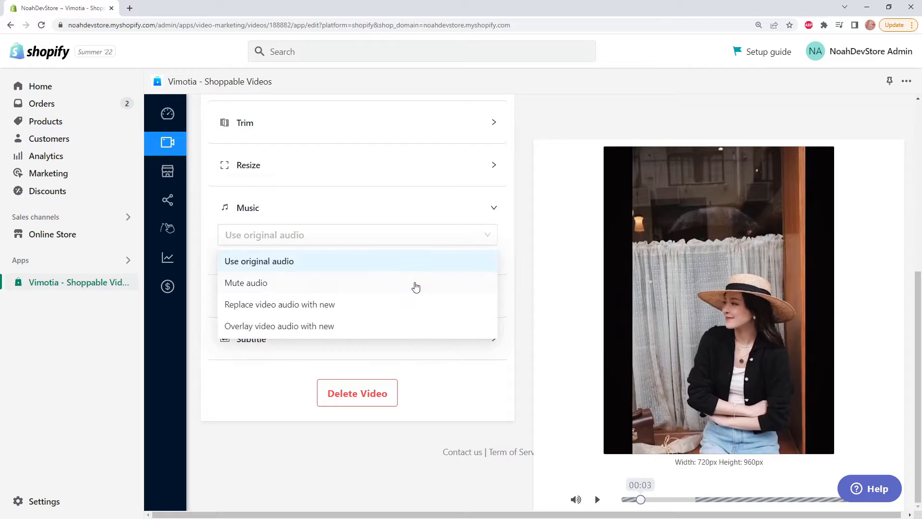
click(414, 284)
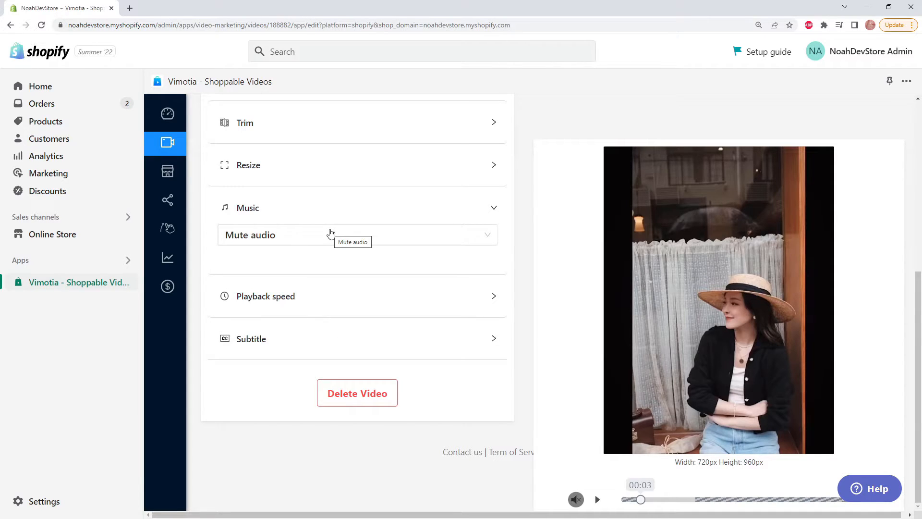
click(320, 238)
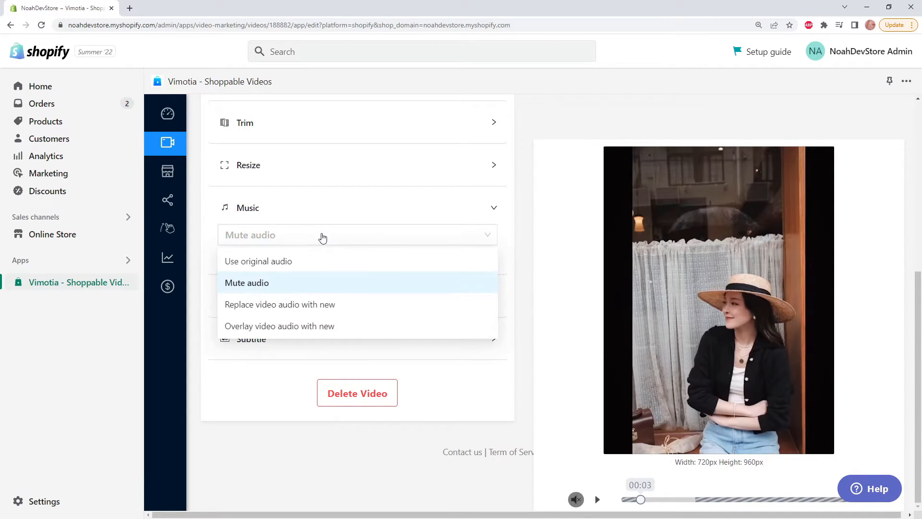
click(322, 315)
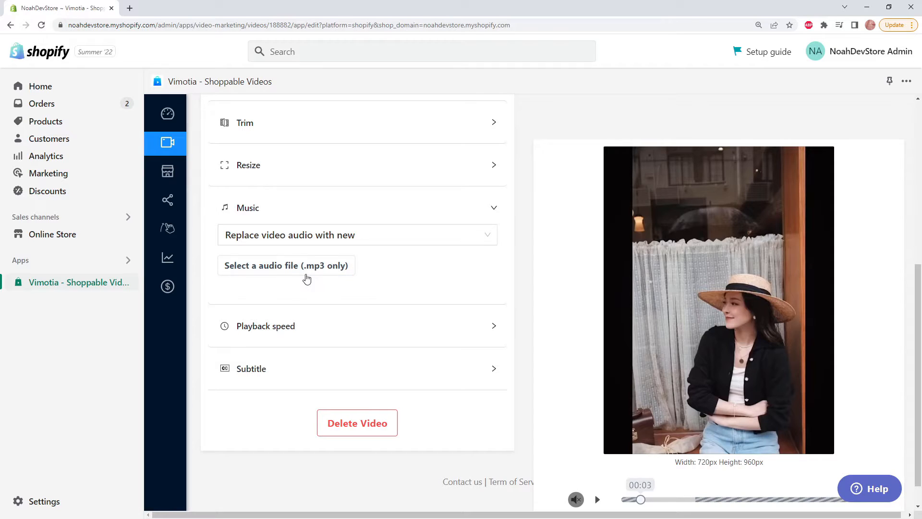
click(355, 243)
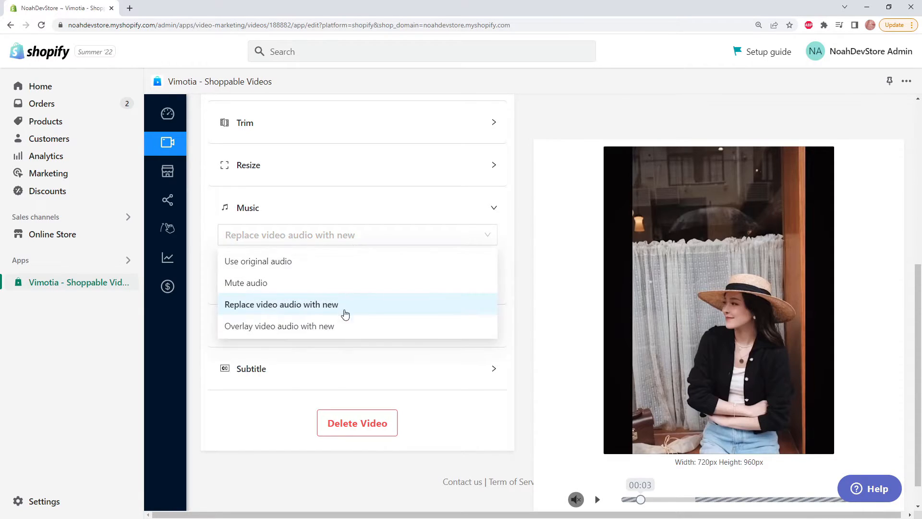
click(325, 326)
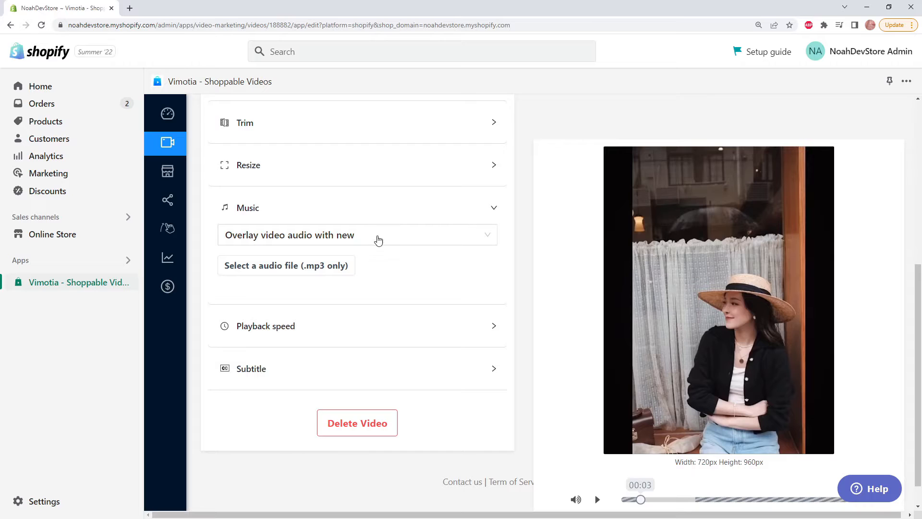
click(377, 239)
click(282, 264)
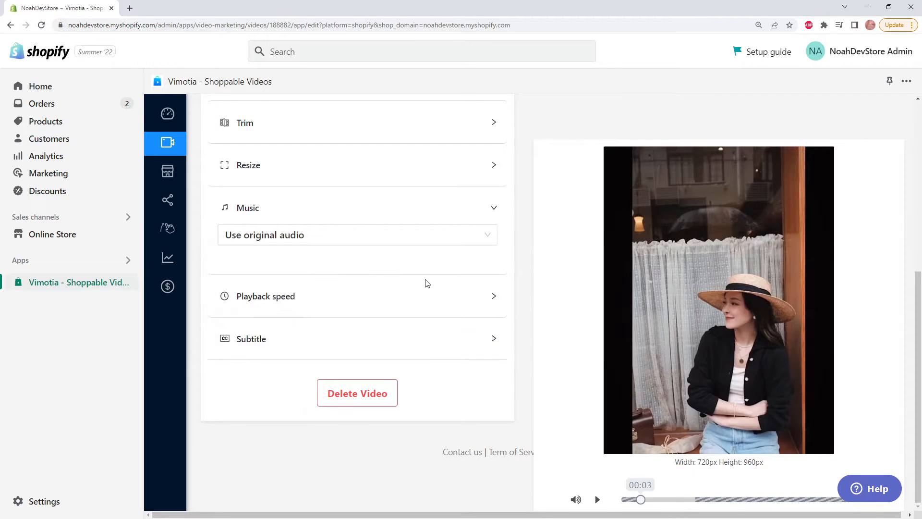
Try the 0.5x and 2x playback speeds, and return the speed to 1.0x
click(309, 299)
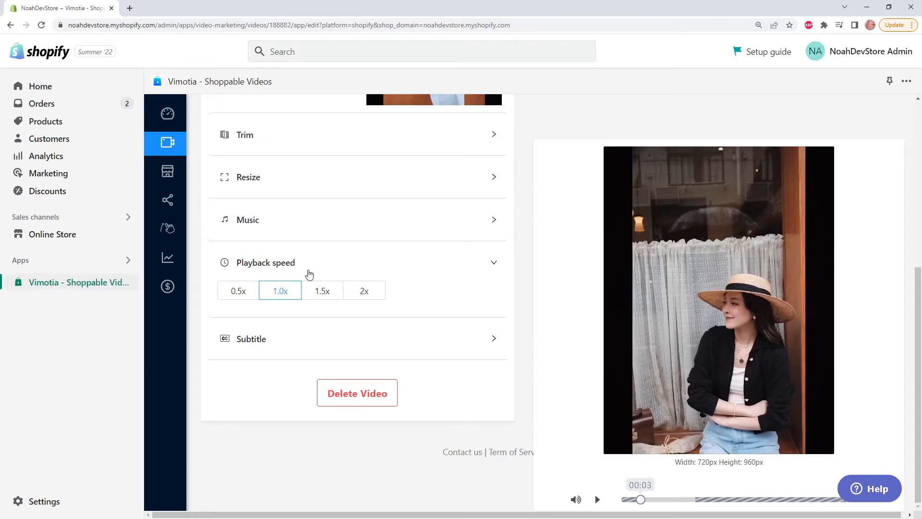
click(238, 291)
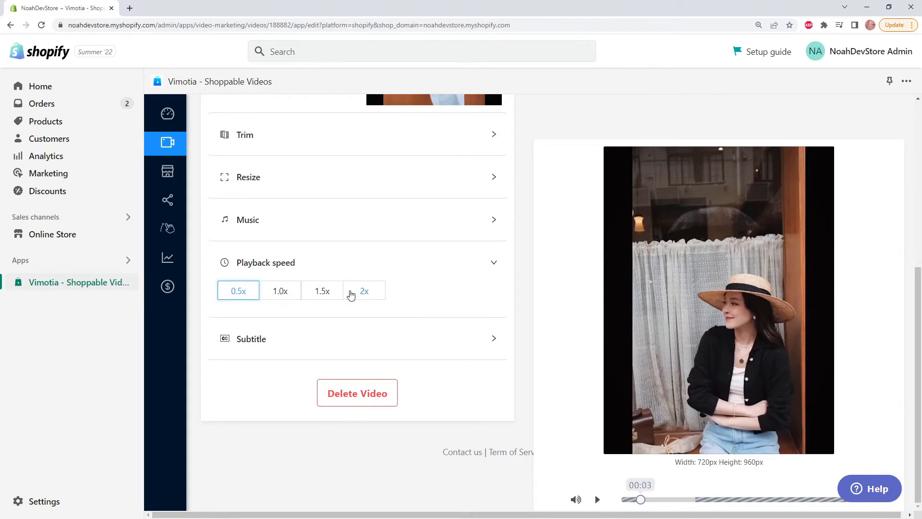
click(374, 296)
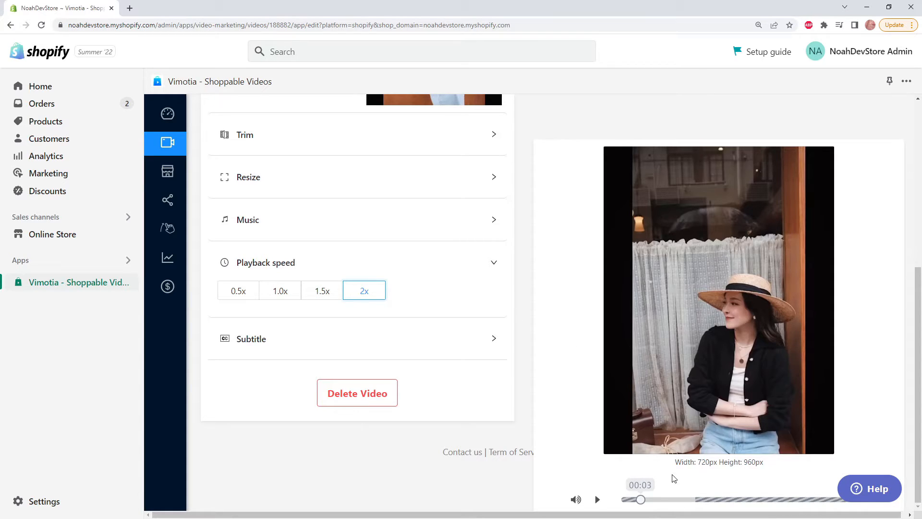
click(292, 292)
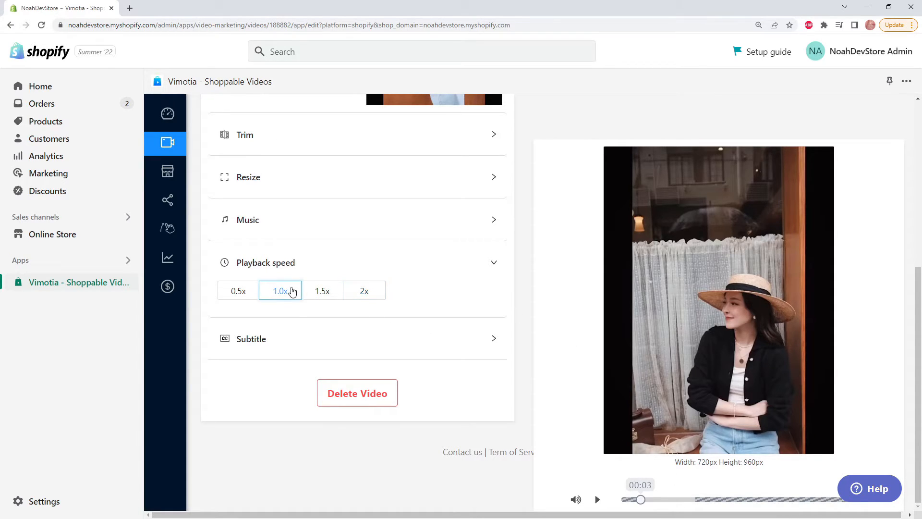
Enter "This is a subtitle" as Subtitle 1 and shift its time range later in the video, ending at 00:07
click(326, 339)
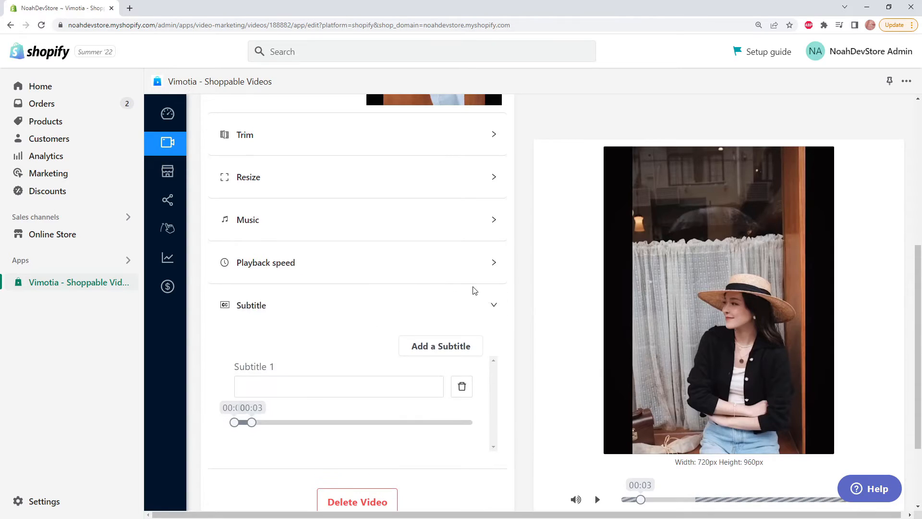
click(402, 380)
text(This is a subtitle)
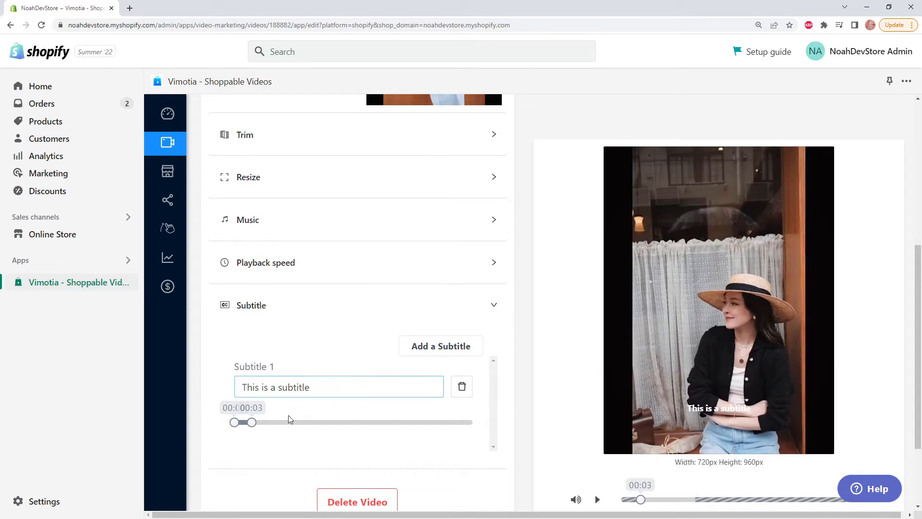
mouse_move(252, 422)
mouse_down()
mouse_move(338, 422)
mouse_move(247, 425)
mouse_move(275, 425)
mouse_move(265, 426)
mouse_up()
drag(338, 423, 278, 424)
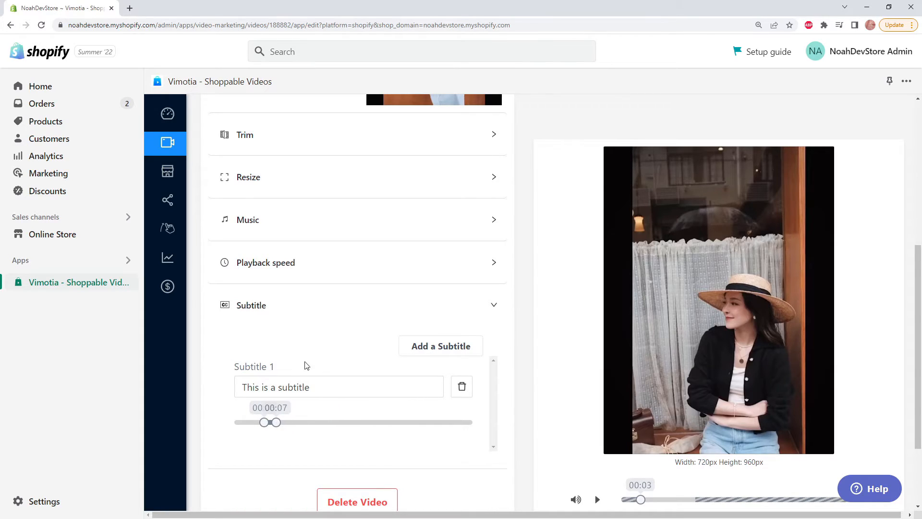
triple_click(325, 385)
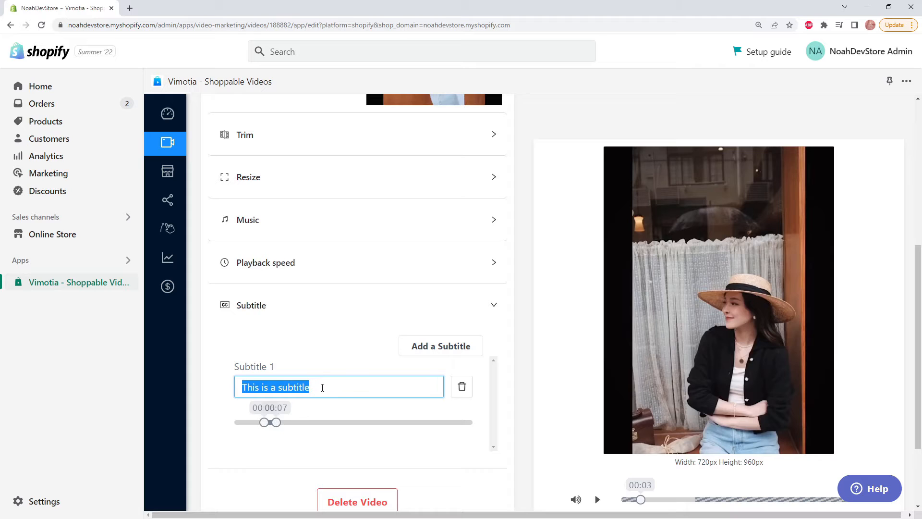
click(324, 369)
Play the video preview to check the subtitle's timing, and stop playback
scroll(727, 406, down, 1)
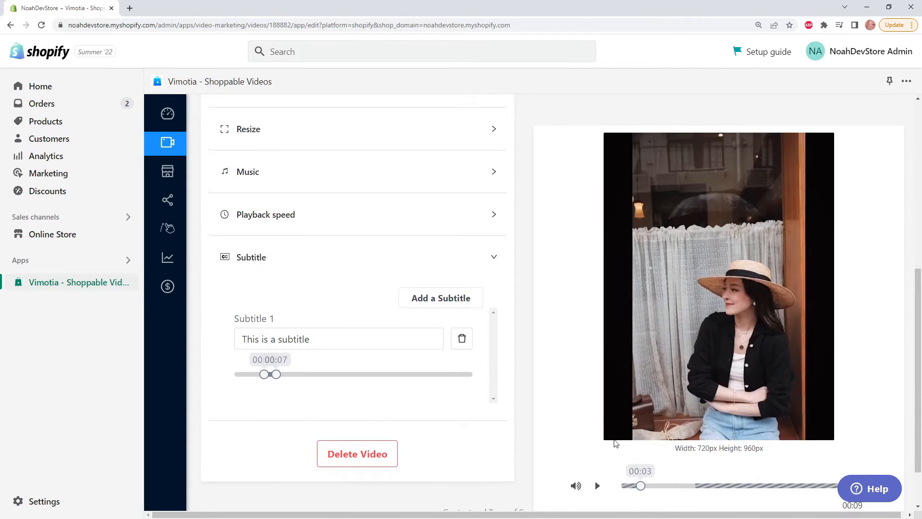
click(597, 486)
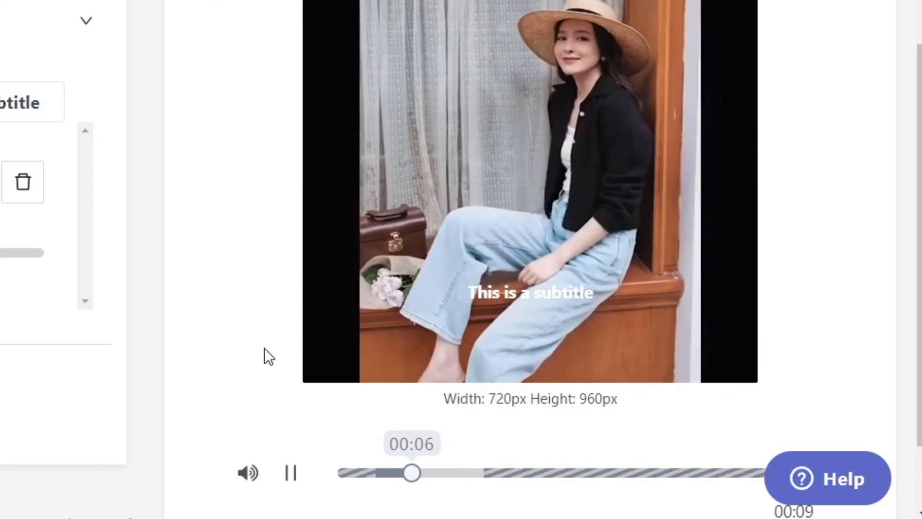
click(290, 473)
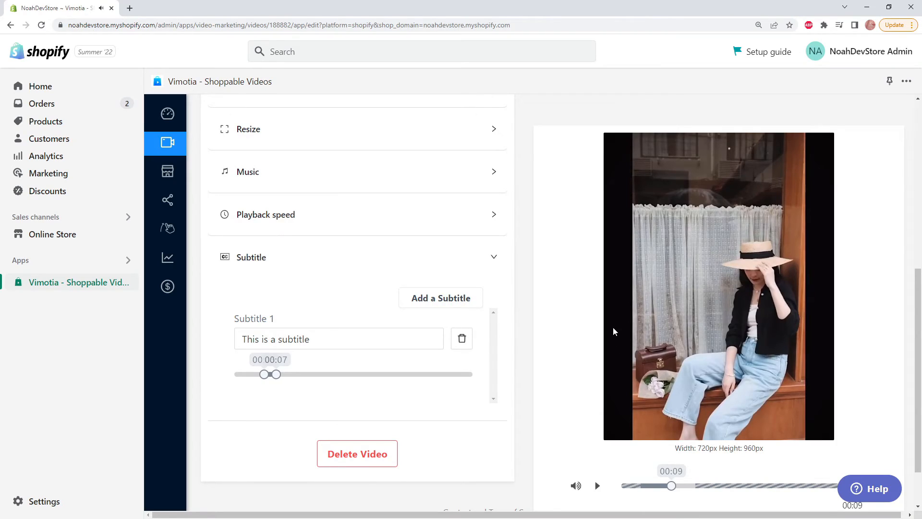
Delete Subtitle 1 and collapse the subtitle settings
click(462, 340)
click(490, 290)
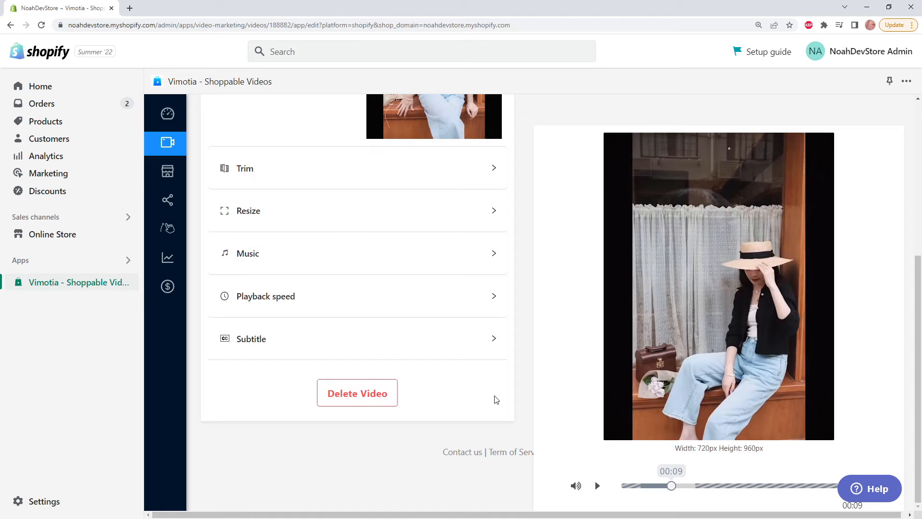
Save the edits to the Sun Hat video and accept the video processing
scroll(497, 396, up, 5)
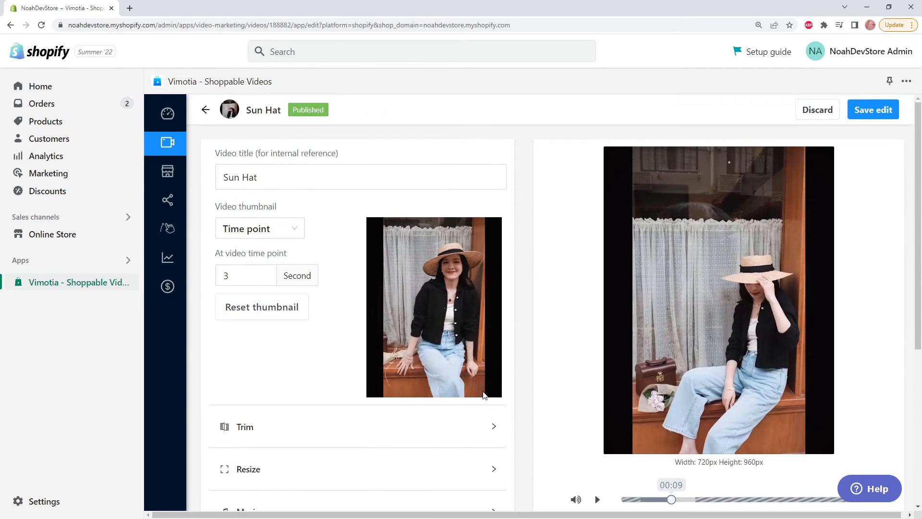
click(863, 110)
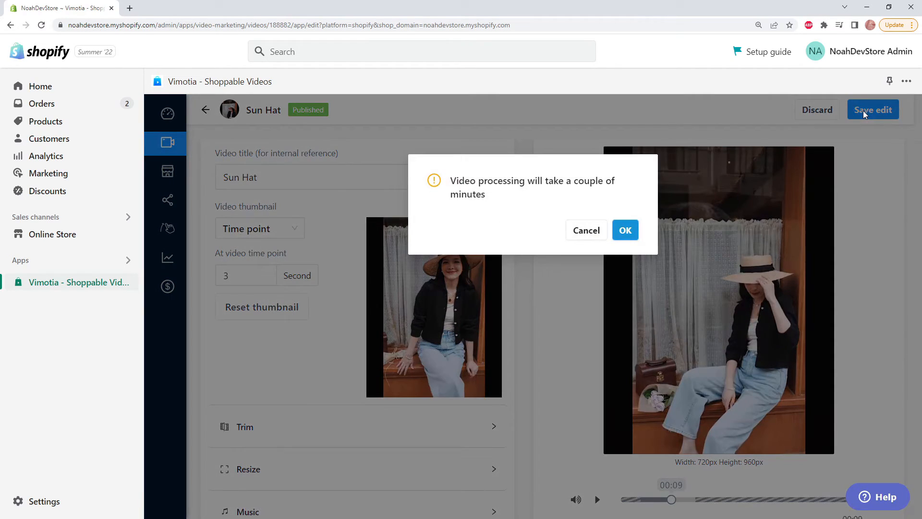
click(625, 230)
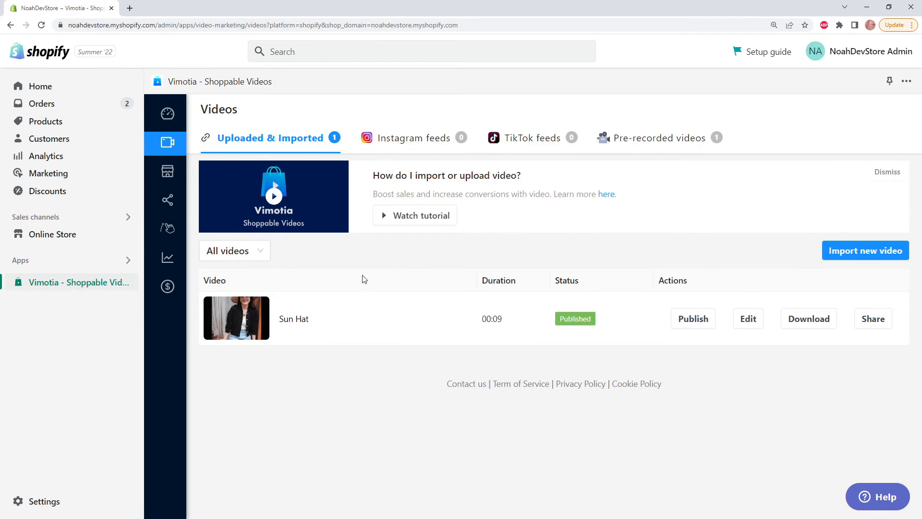
triple_click(310, 319)
drag(504, 319, 486, 318)
click(486, 318)
Open the online store's home page, play the published video there, pause it and close the player
click(129, 234)
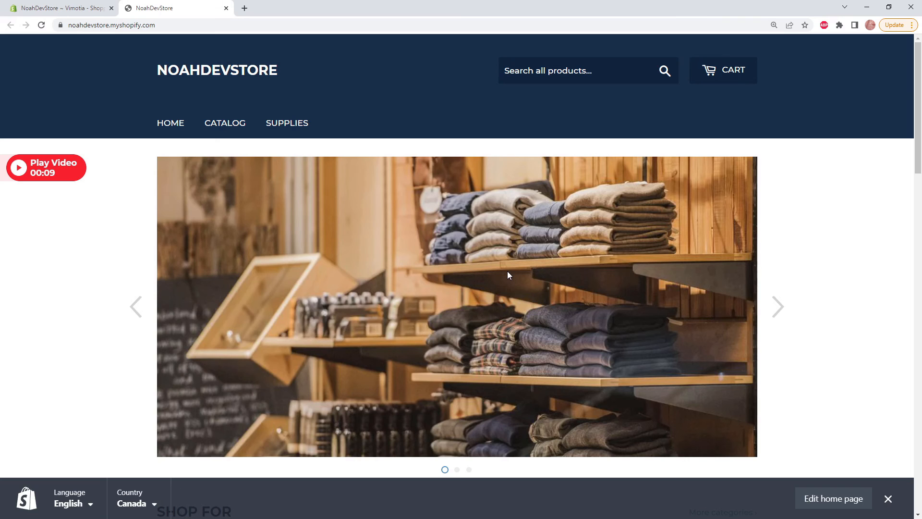
click(48, 168)
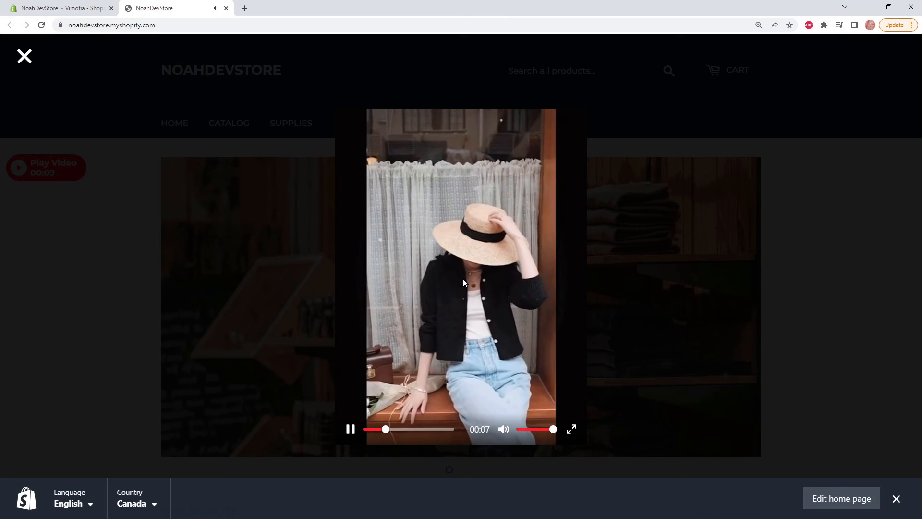
click(463, 279)
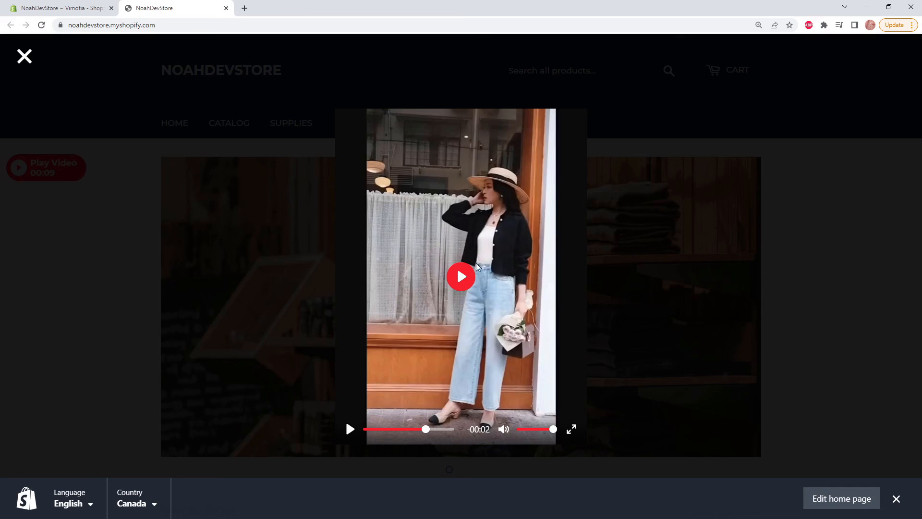
click(24, 56)
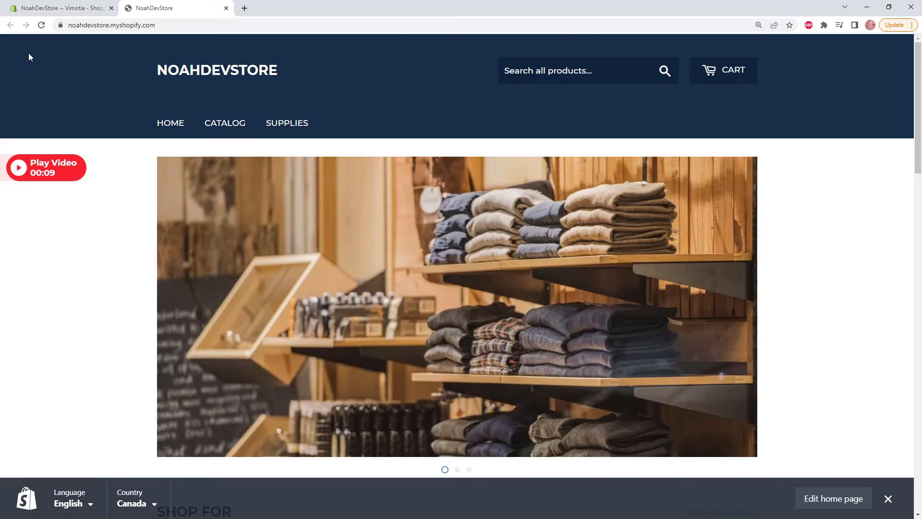